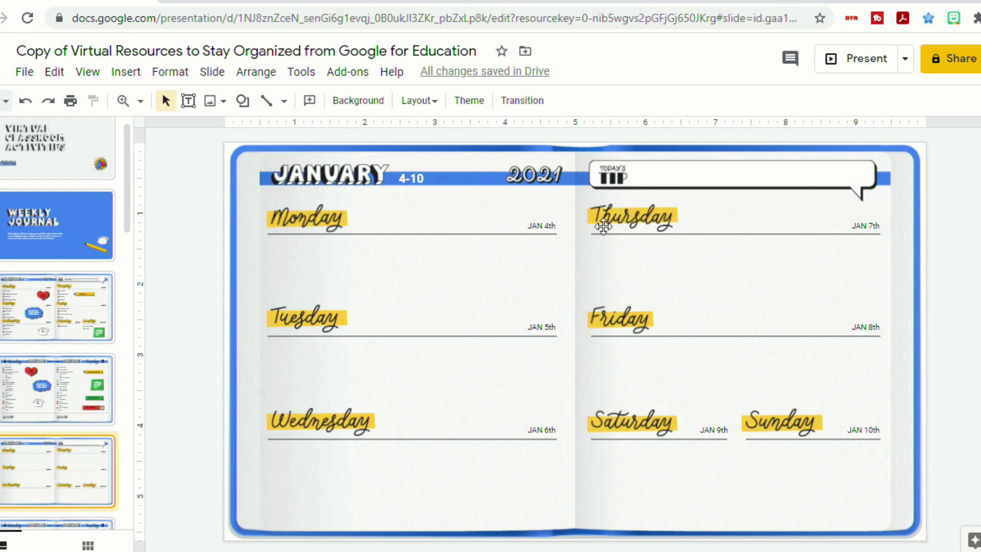
pyautogui.click(363, 252)
pyautogui.moveTo(363, 252); pyautogui.dragTo(335, 285)
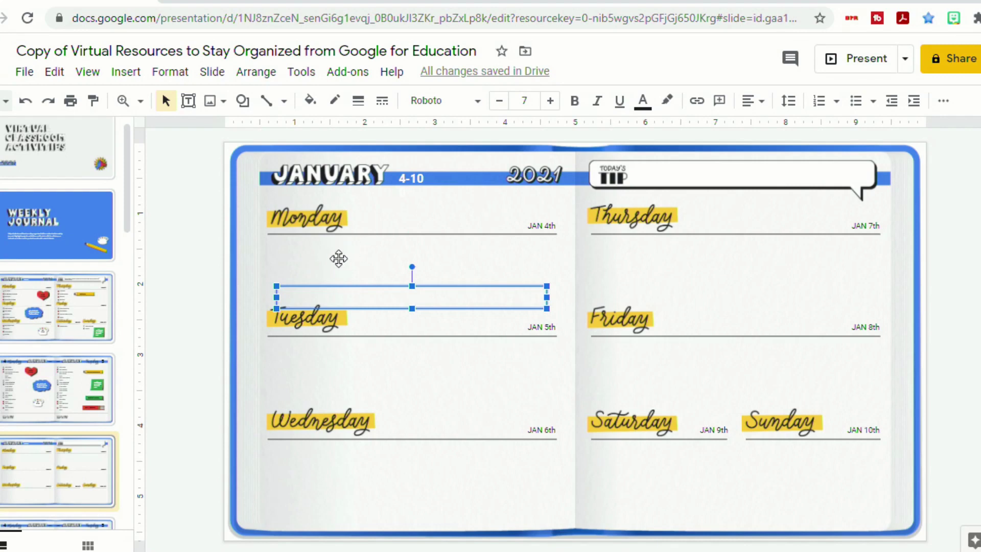
pyautogui.hotkey('ctrl', 'z')
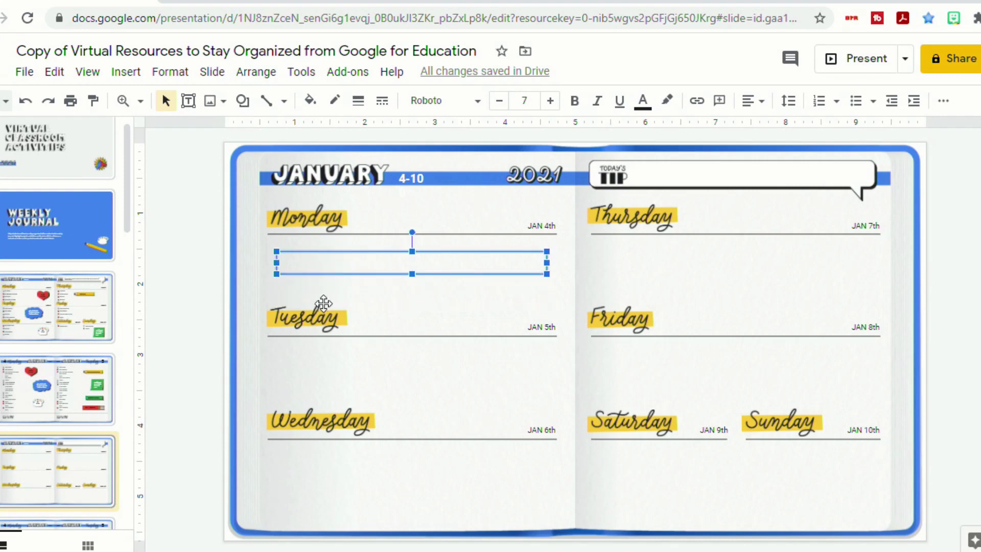
pyautogui.scroll(-15, 71, 307)
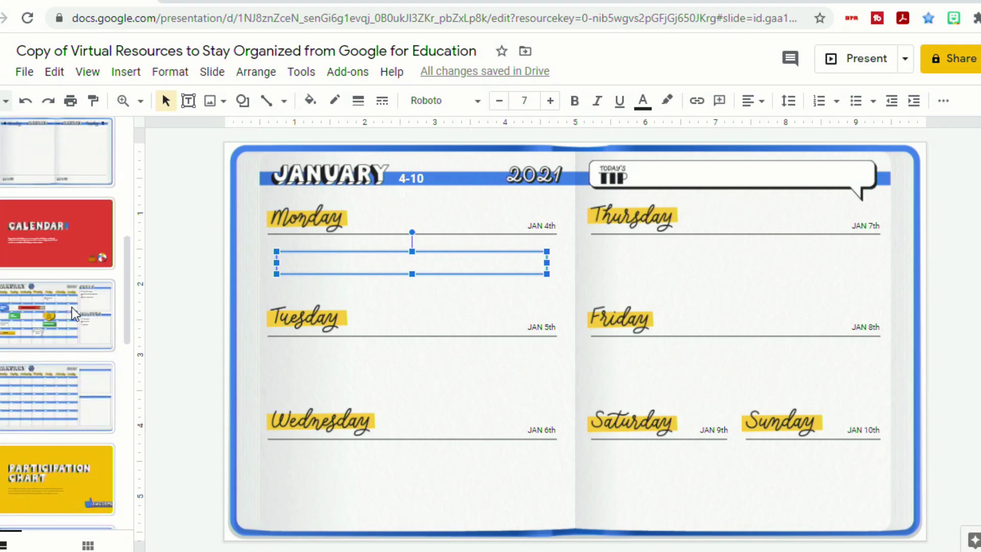
pyautogui.scroll(-2, 73, 296)
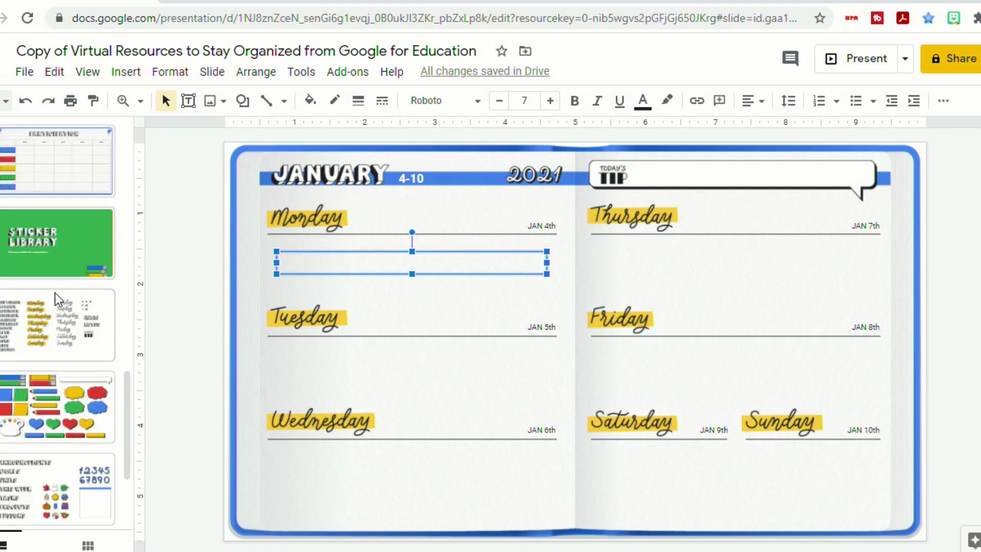
pyautogui.click(33, 324)
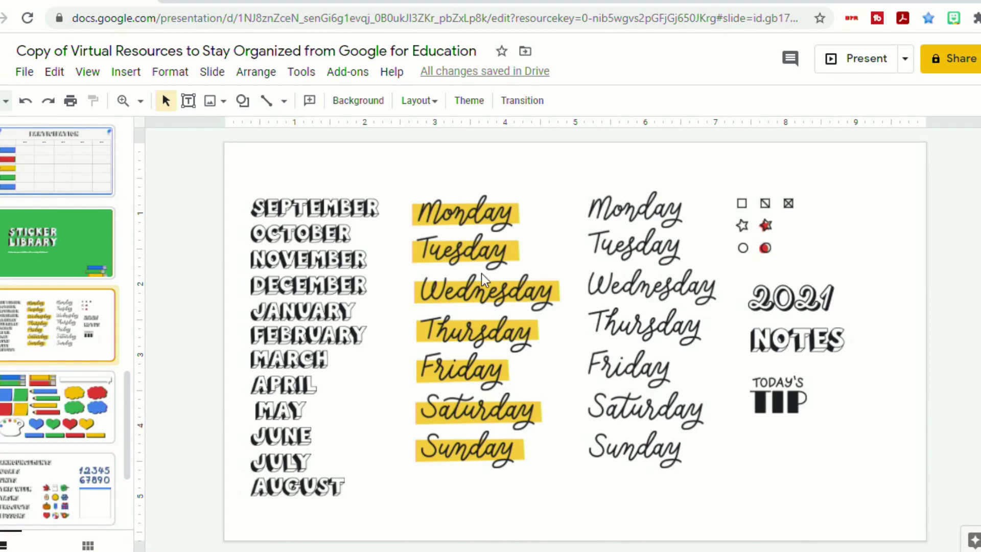
pyautogui.click(42, 387)
pyautogui.scroll(-2, 39, 397)
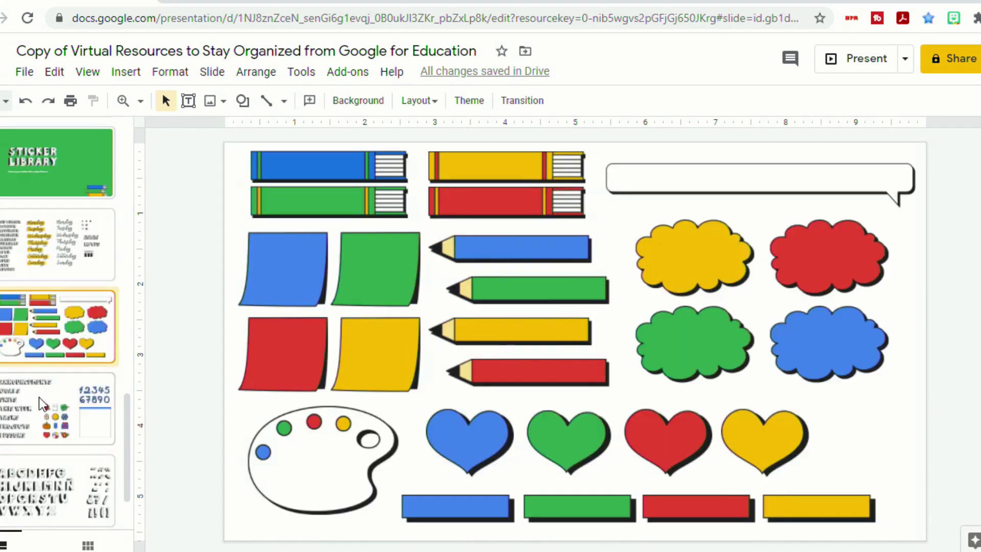
pyautogui.click(39, 399)
pyautogui.click(29, 463)
pyautogui.scroll(-2, 75, 427)
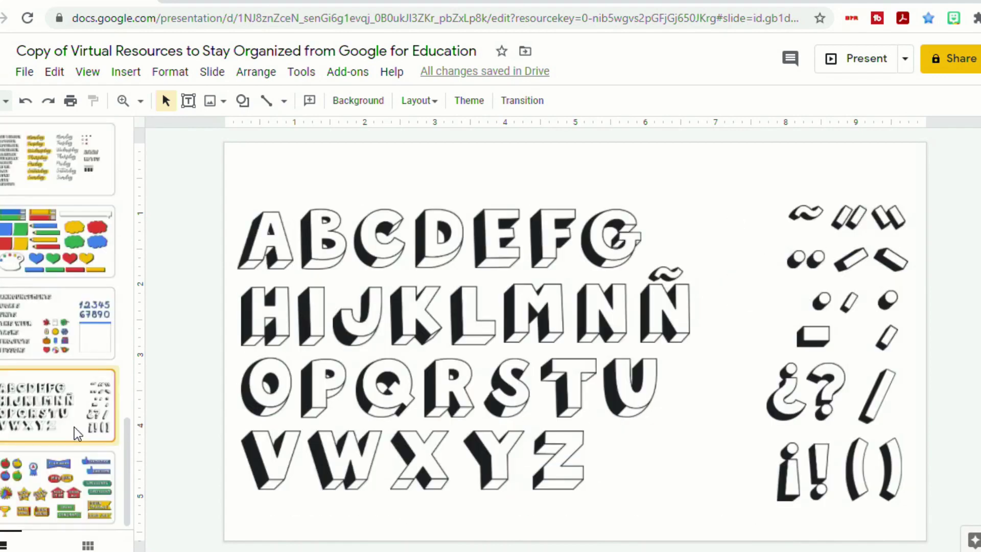
pyautogui.click(43, 469)
pyautogui.scroll(-2, 61, 381)
pyautogui.scroll(-2, 68, 362)
pyautogui.click(70, 361)
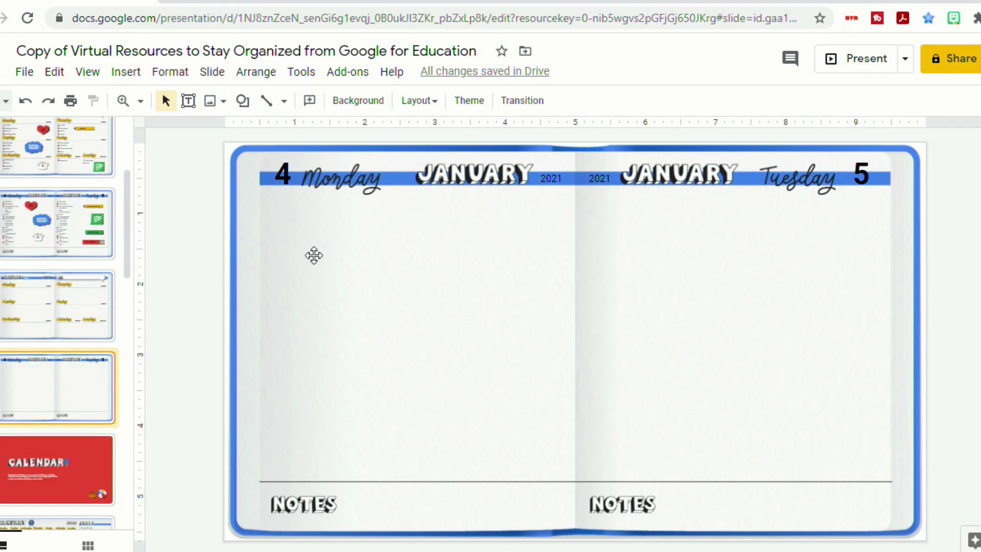
# Compare the weekly January 4–10 spread and daily planner, then scroll down toward the January calendar
pyautogui.click(67, 301)
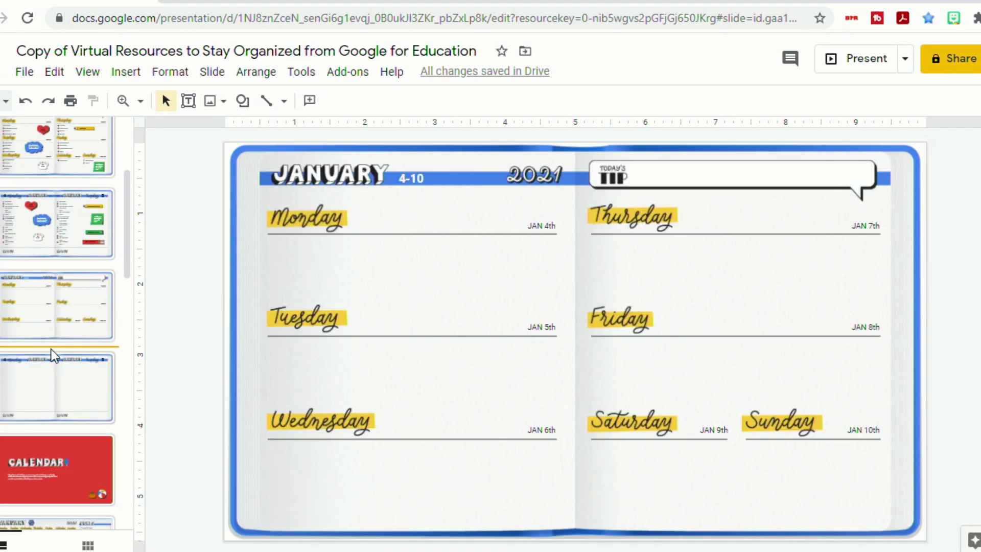
pyautogui.click(48, 363)
pyautogui.click(56, 303)
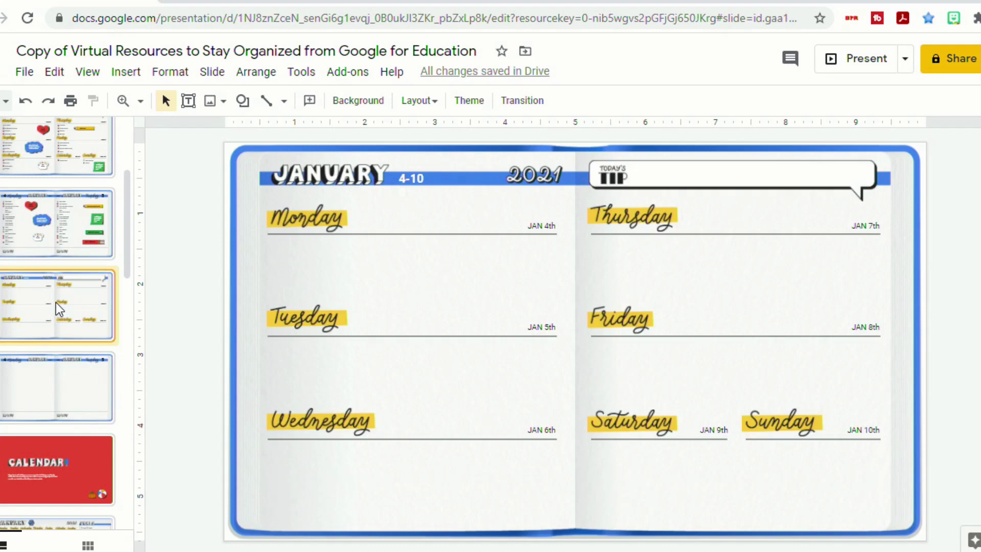
pyautogui.click(48, 370)
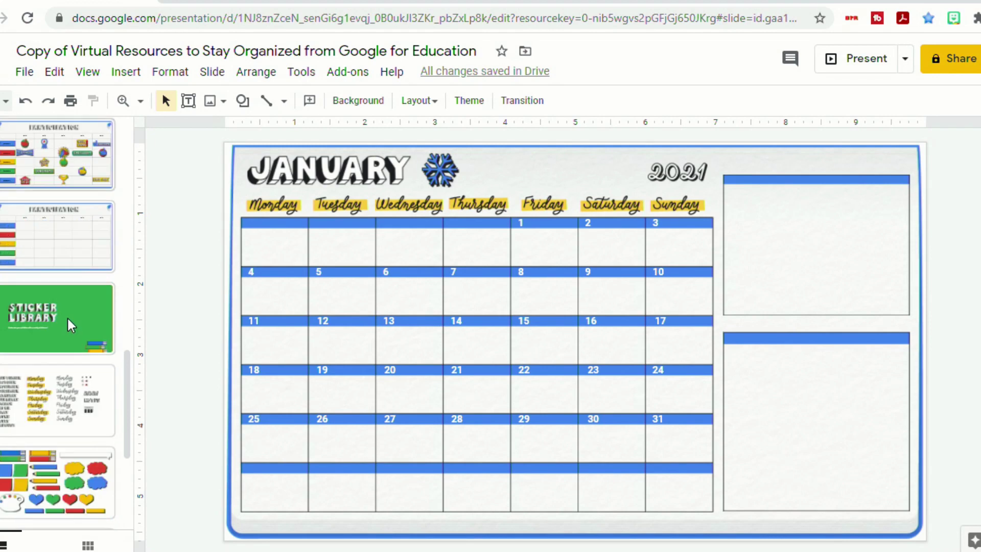
pyautogui.scroll(-2, 66, 325)
# Copy the green pencil sticker from the sticker slide and return to the blank January calendar
pyautogui.click(56, 388)
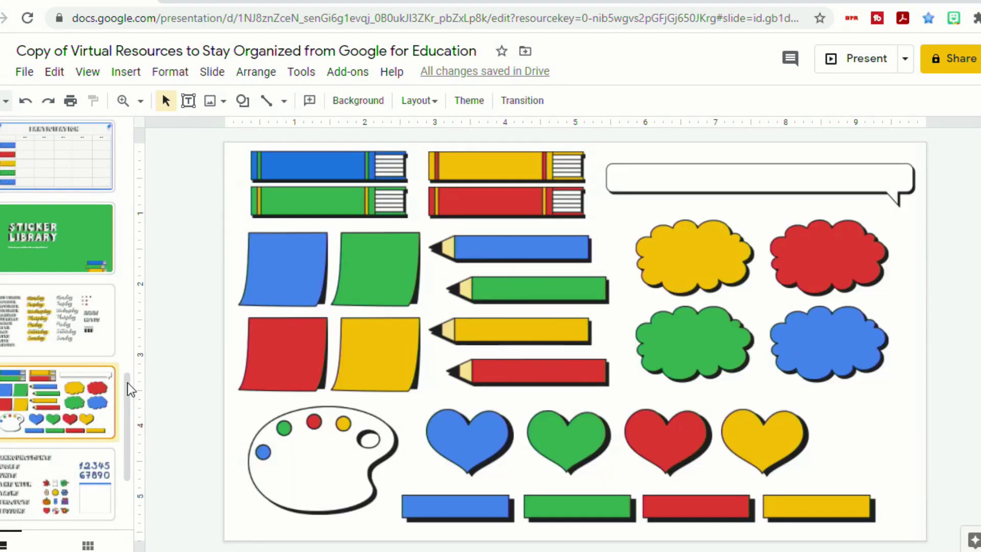
pyautogui.click(495, 293)
pyautogui.rightClick(504, 286)
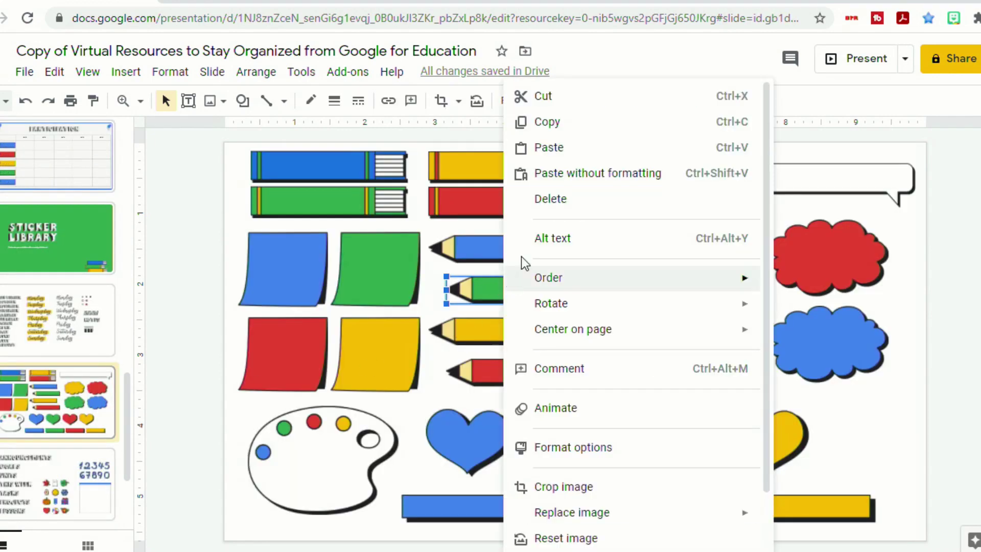
pyautogui.click(555, 125)
pyautogui.scroll(8, 33, 240)
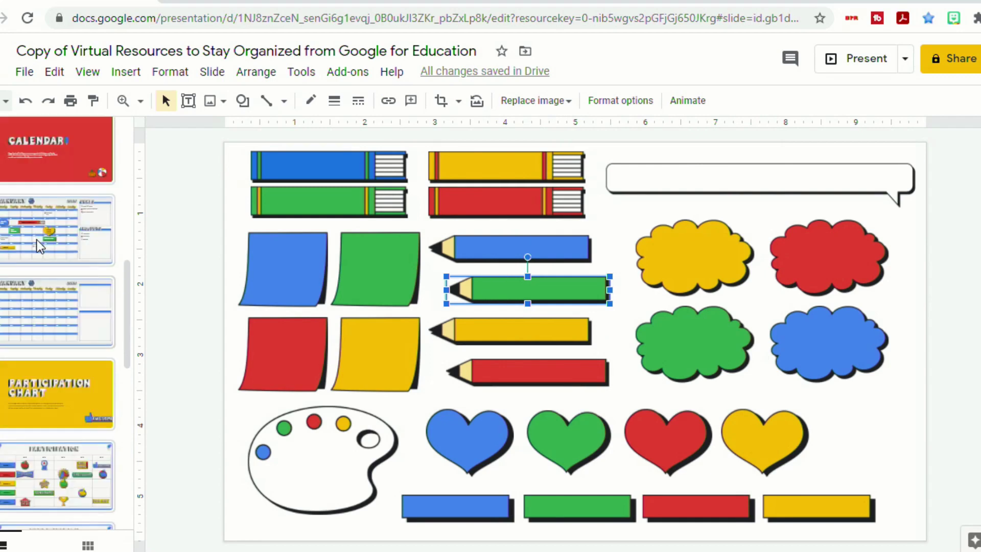
pyautogui.click(44, 300)
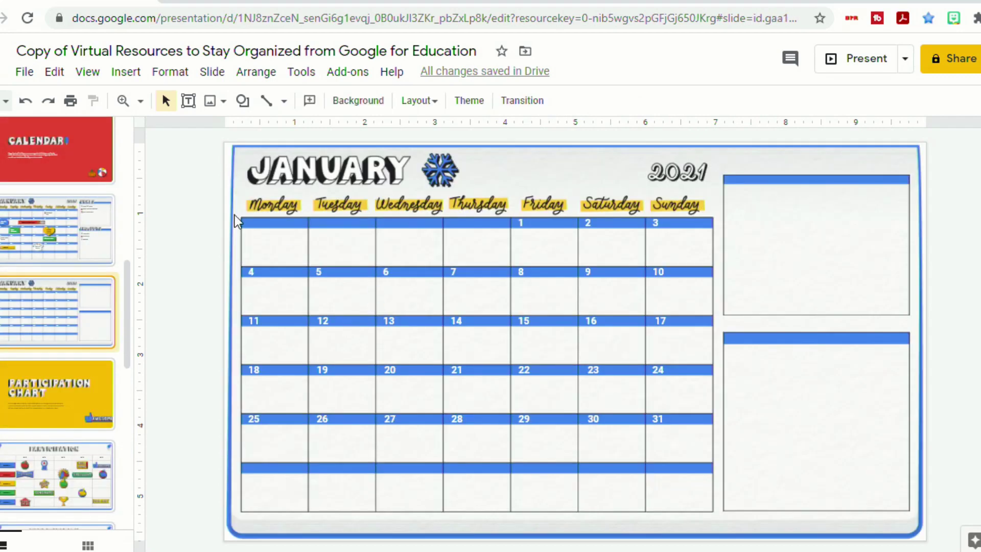
# Paste the green pencil onto the calendar and move it down to the 14–16 row
pyautogui.hotkey('ctrl', 'v')
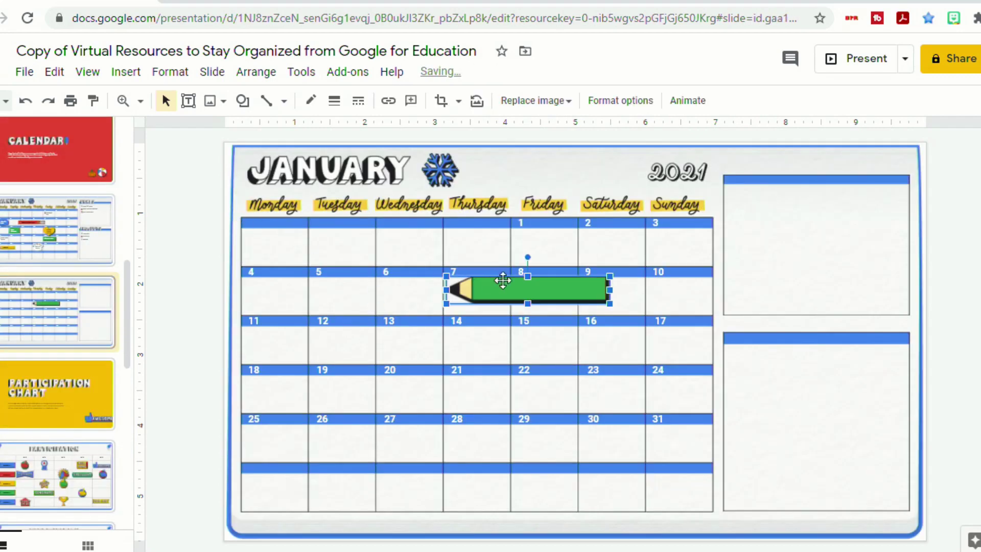
pyautogui.moveTo(512, 289); pyautogui.dragTo(513, 347)
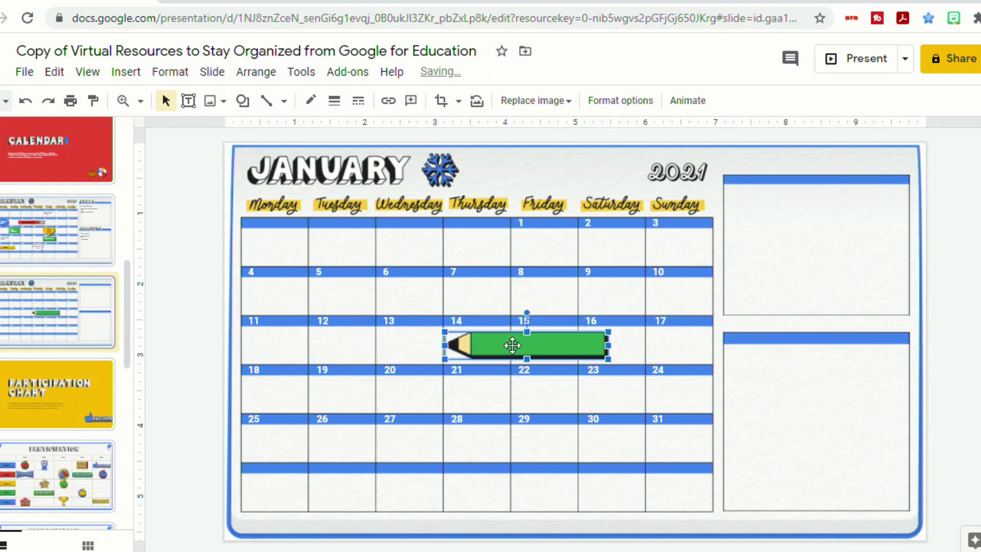
pyautogui.click(50, 236)
pyautogui.click(48, 312)
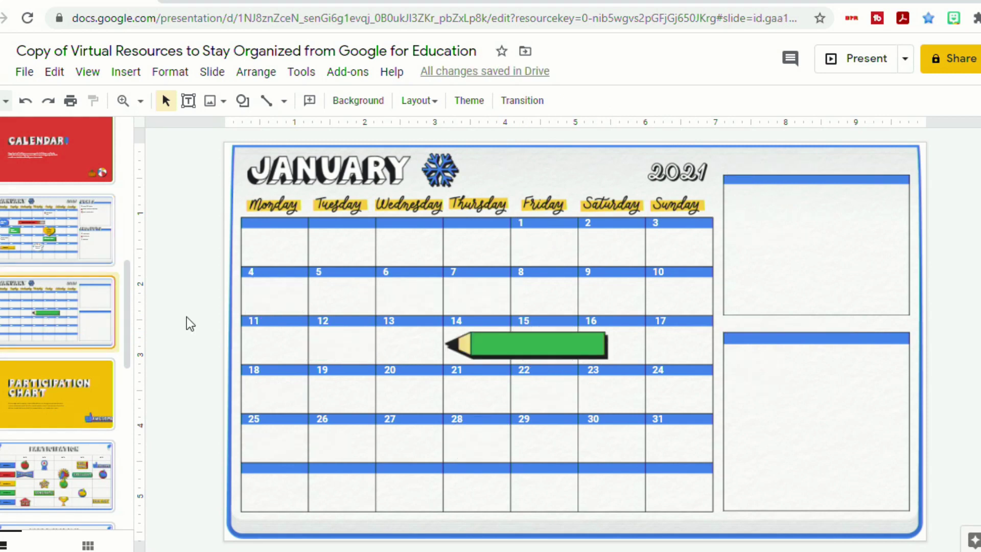
# Add a text box reading 'Writing Project' across the pencil sticker
pyautogui.click(521, 334)
pyautogui.click(137, 80)
pyautogui.click(159, 126)
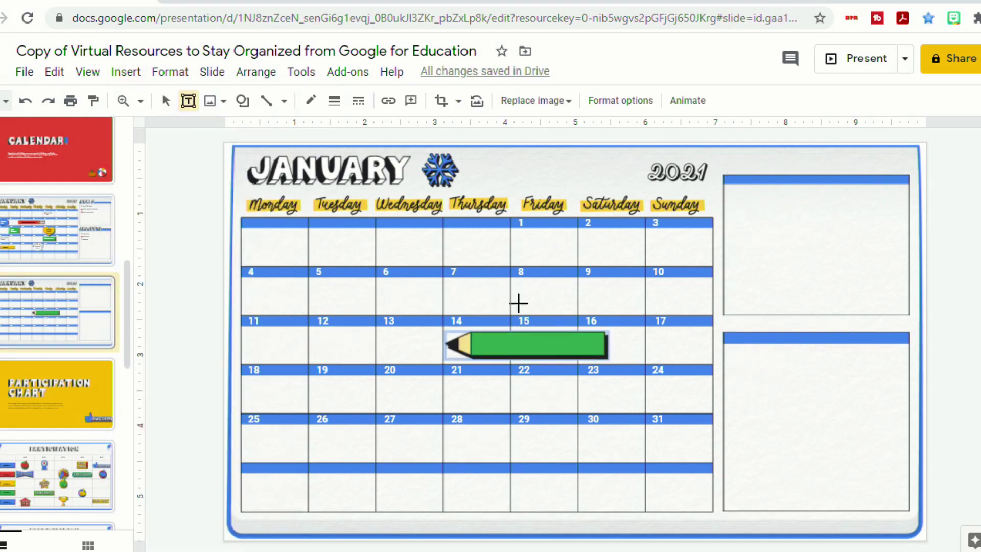
pyautogui.moveTo(476, 337)
pyautogui.mouseDown()
pyautogui.moveTo(592, 347)
pyautogui.moveTo(566, 323)
pyautogui.mouseUp()
pyautogui.write('Writing Project')
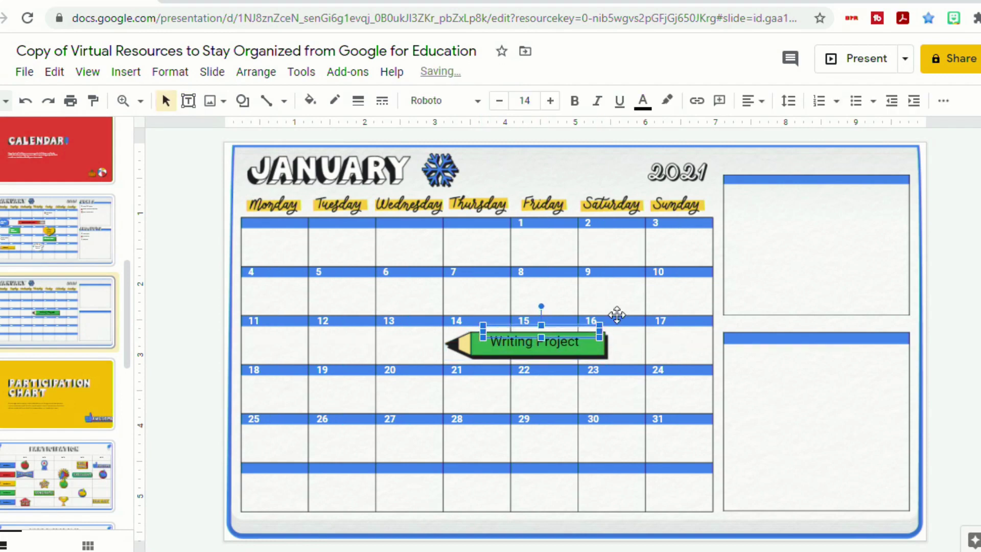
pyautogui.click(722, 263)
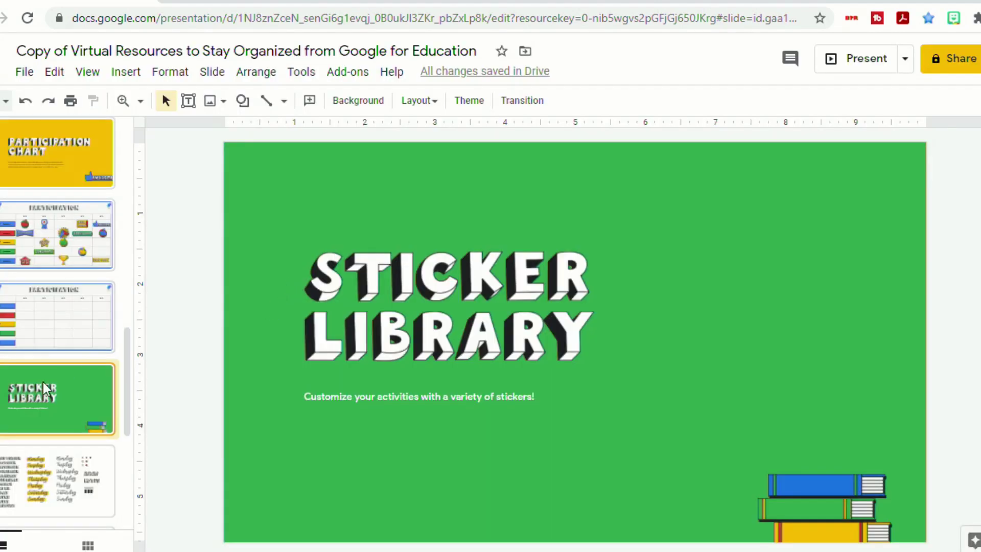
# Add a blank slide after the last sticker slide
pyautogui.scroll(-3, 43, 382)
pyautogui.scroll(-1, 45, 371)
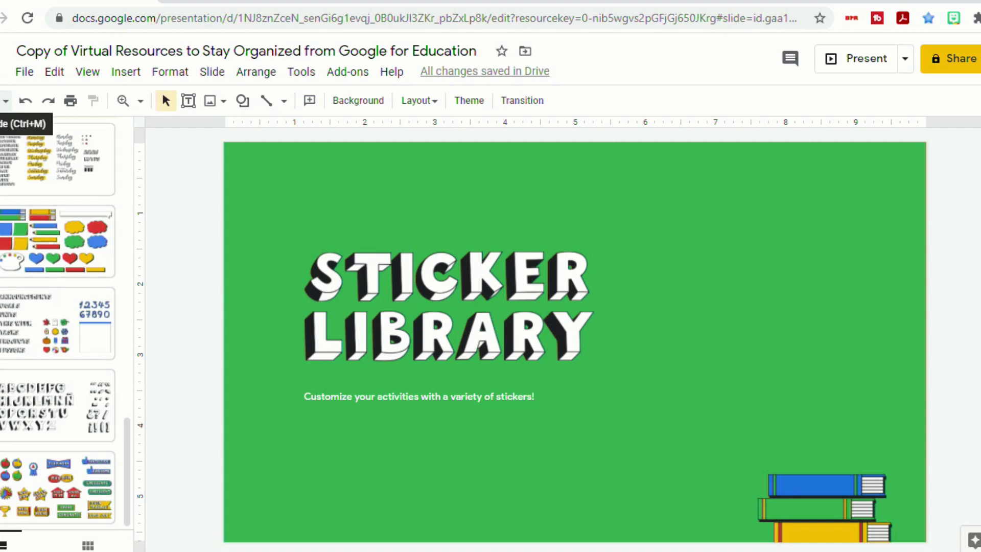
pyautogui.click(54, 491)
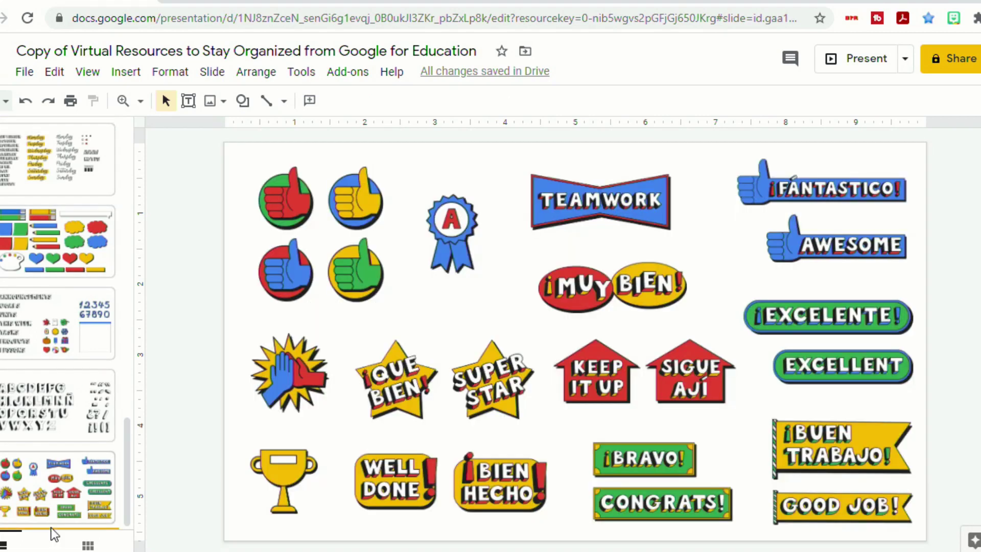
pyautogui.click(6, 102)
pyautogui.click(18, 148)
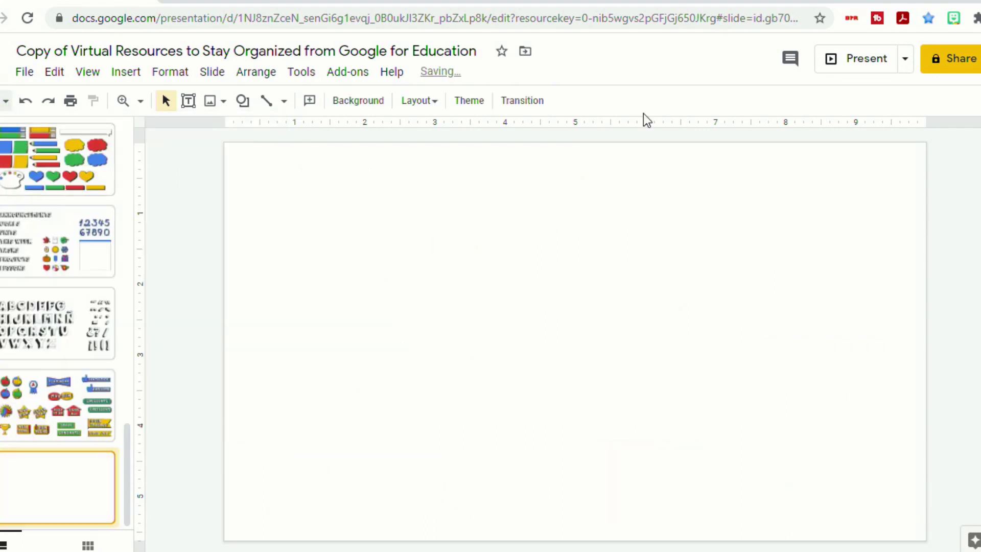
# Insert a Bitmoji sticker with GREAT!, A+, trophy, star and COOL! from the extension
pyautogui.click(954, 19)
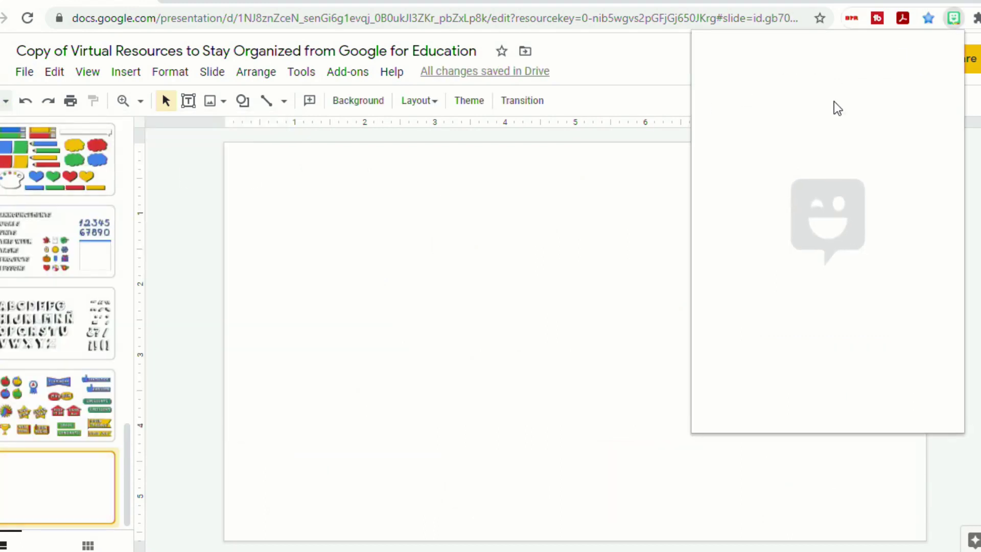
pyautogui.click(420, 204)
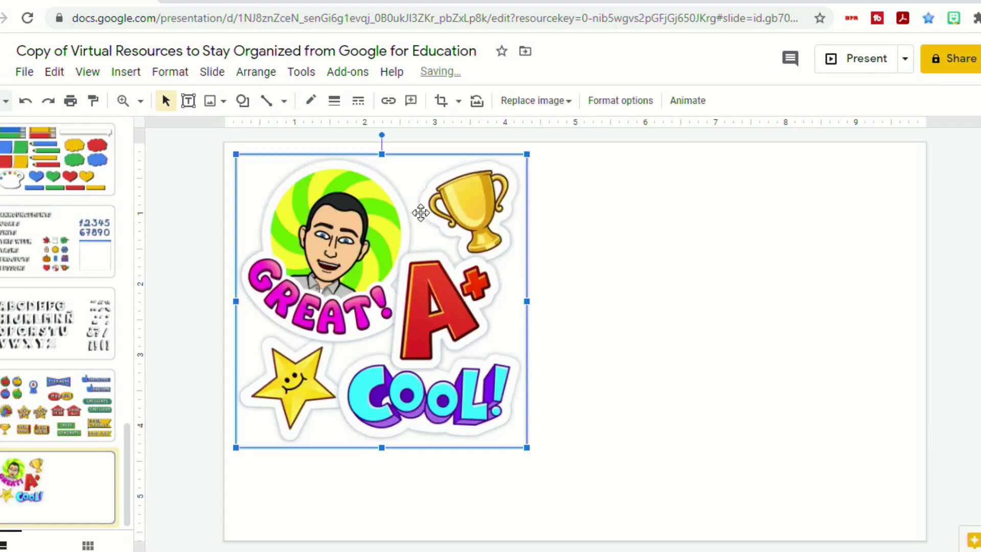
pyautogui.click(594, 266)
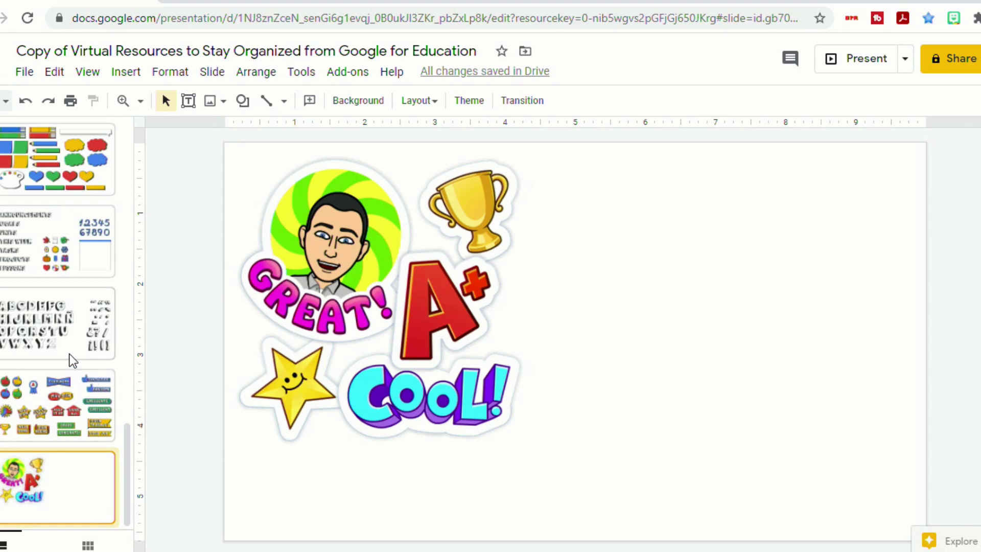
# Review the Sticker Library, Participation chart and filled-in January weekly journal slides
pyautogui.scroll(6, 69, 353)
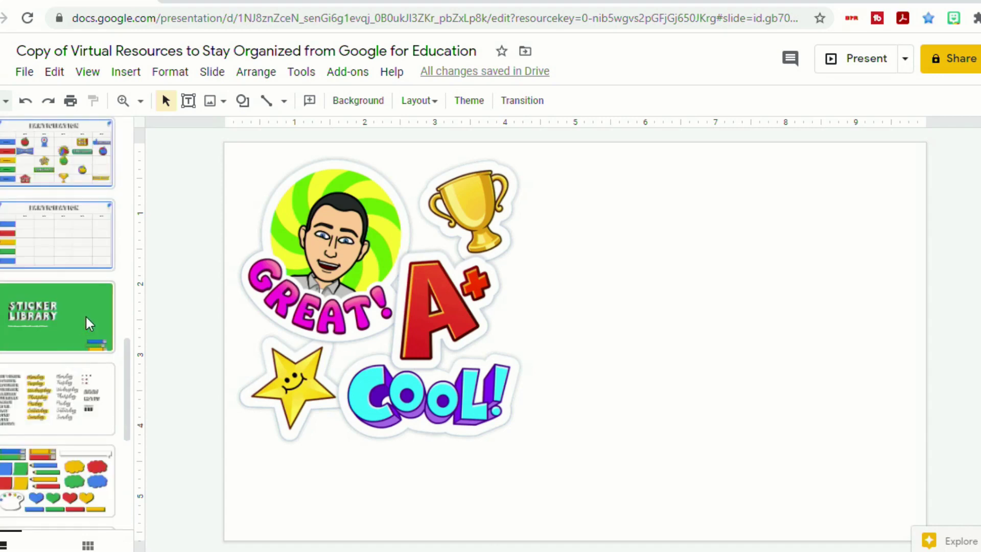
pyautogui.click(83, 314)
pyautogui.click(82, 225)
pyautogui.scroll(-10, 75, 262)
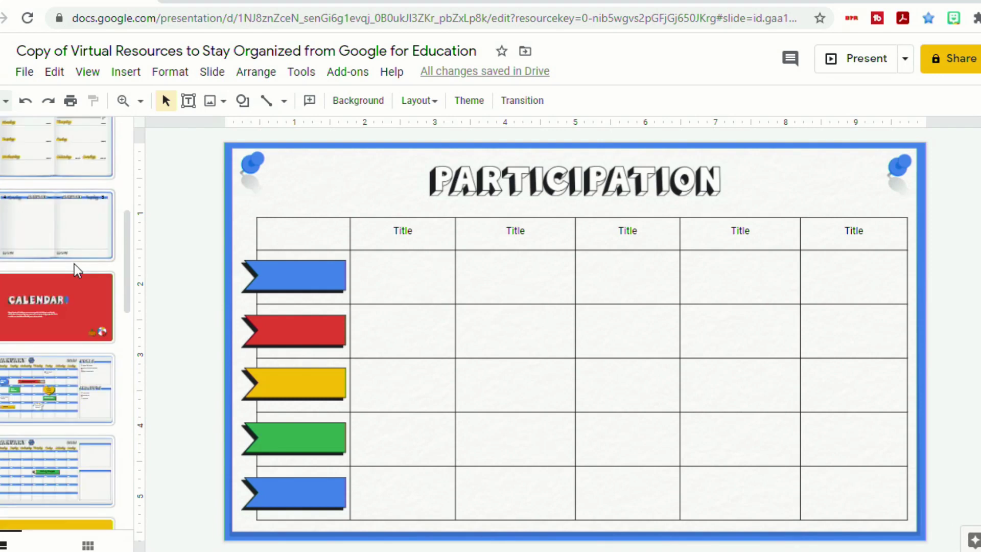
pyautogui.scroll(3, 76, 266)
pyautogui.click(46, 243)
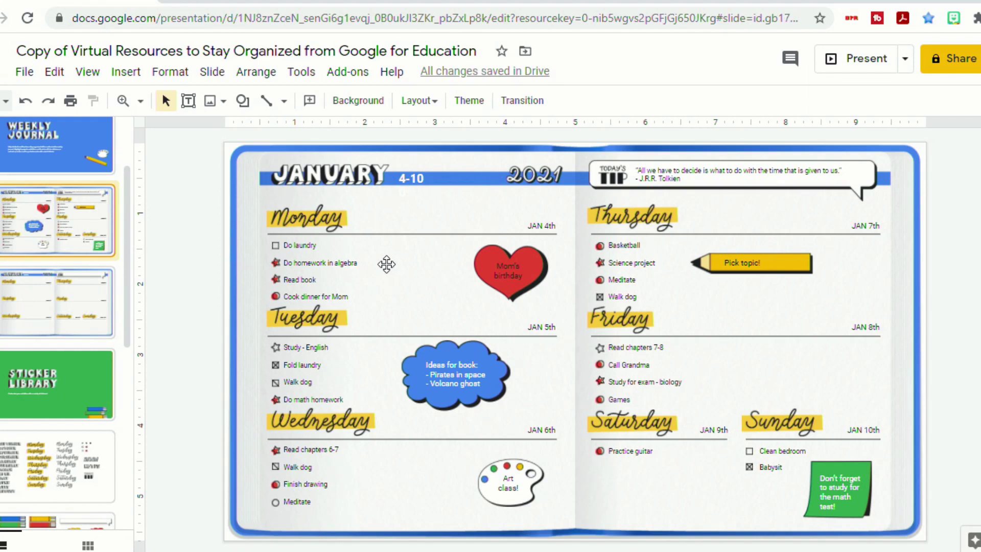
# Go back past the Weekly Journal cover to the blank January 4–10 planner
pyautogui.press('Up')
pyautogui.scroll(-5, 48, 223)
pyautogui.scroll(5, 47, 223)
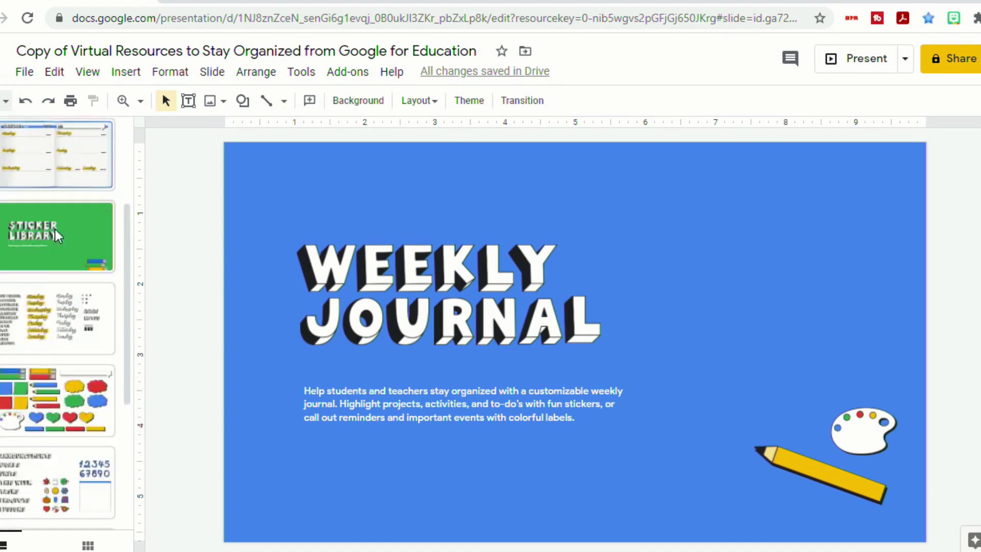
pyautogui.scroll(2, 56, 238)
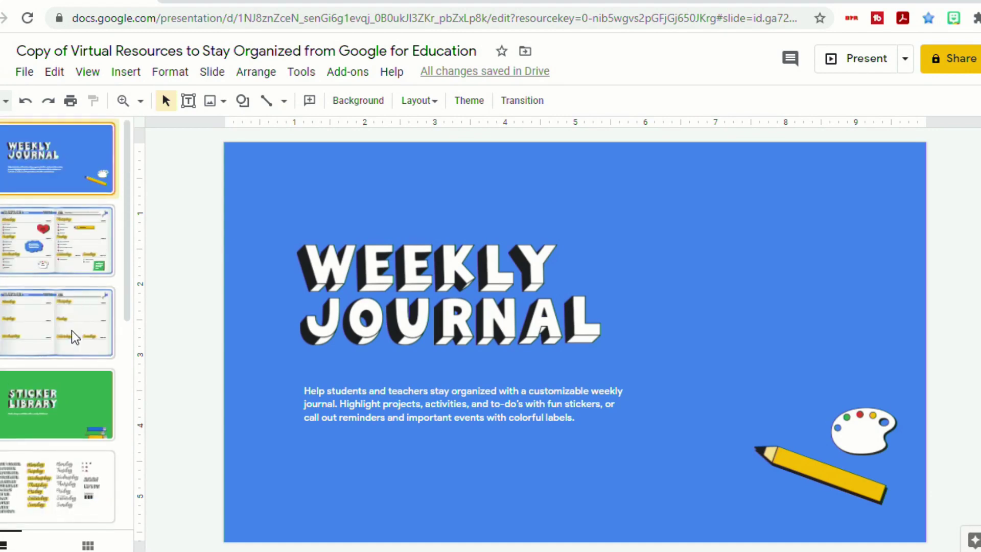
pyautogui.click(76, 296)
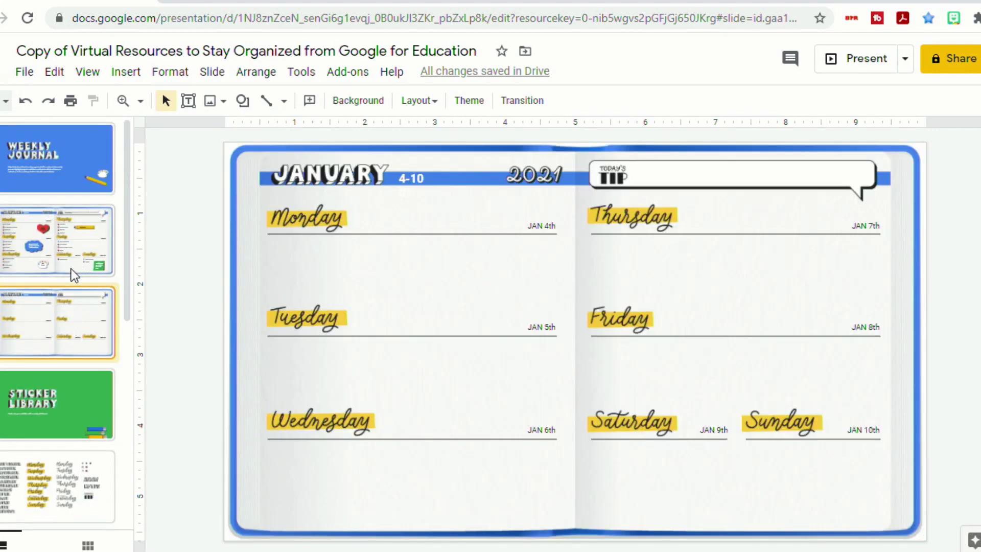